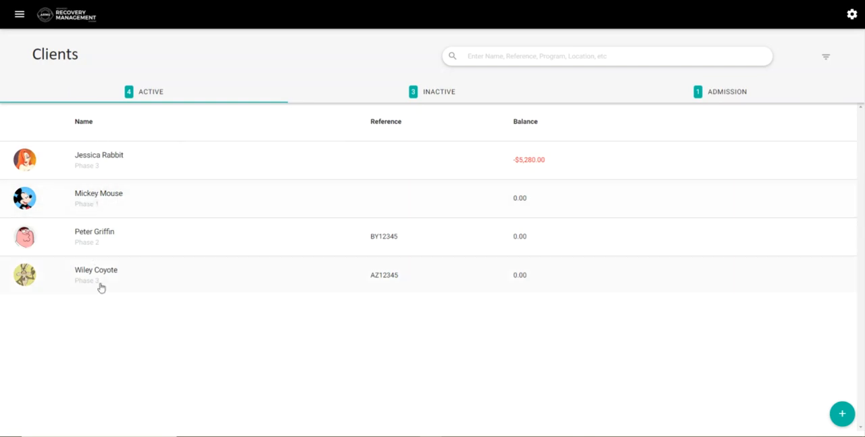
Step: Open the list of client programs from the settings
{"action": "left_click", "coordinate": [19, 15]}
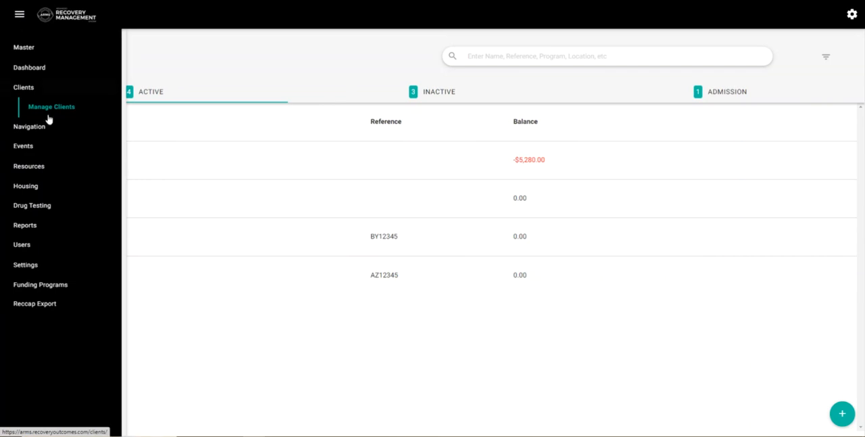
{"action": "left_click", "coordinate": [56, 264]}
{"action": "scroll", "coordinate": [57, 338], "scroll_direction": "down", "scroll_amount": 5}
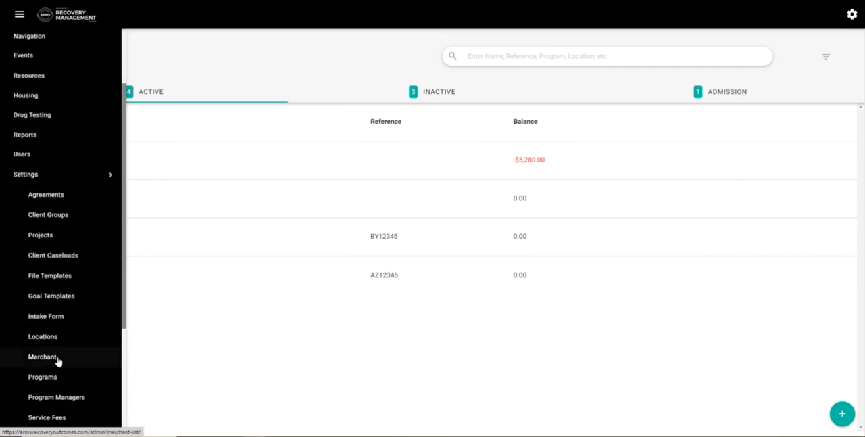
{"action": "left_click", "coordinate": [54, 199]}
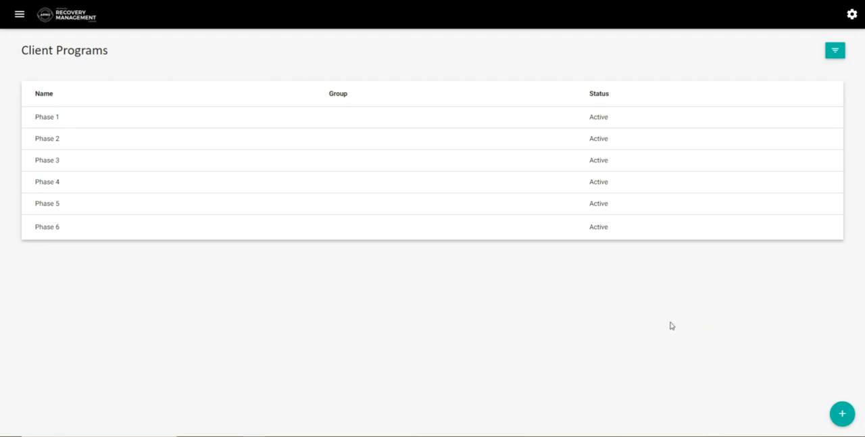
Step: Start a new client program and look over its name, group and reference fields
{"action": "mouse_move", "coordinate": [841, 419]}
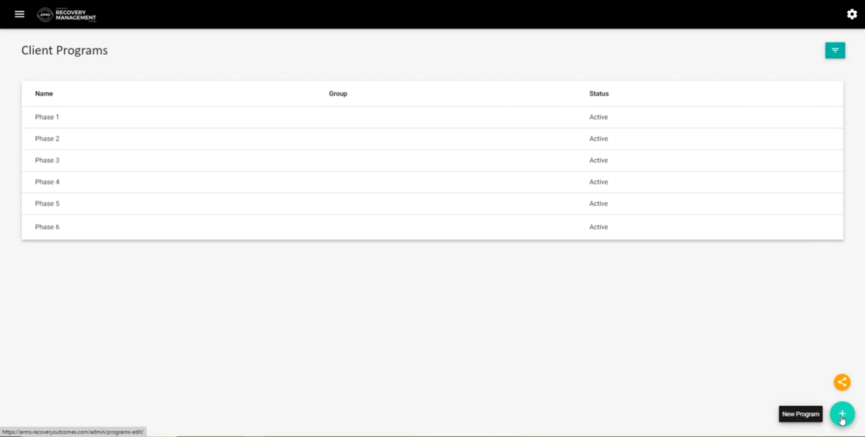
{"action": "left_click", "coordinate": [842, 414]}
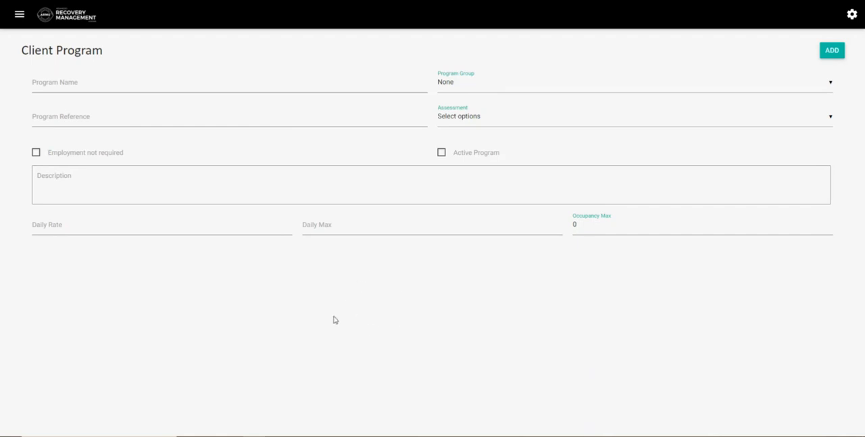
{"action": "left_click", "coordinate": [102, 83]}
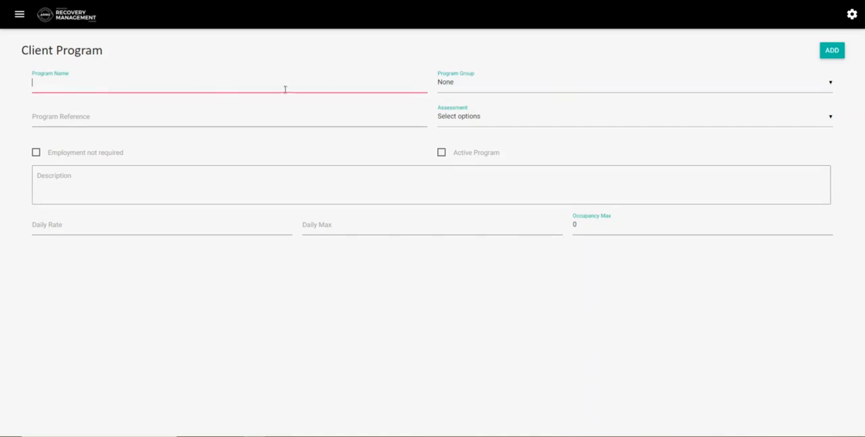
{"action": "left_click", "coordinate": [475, 87]}
{"action": "left_click", "coordinate": [404, 300]}
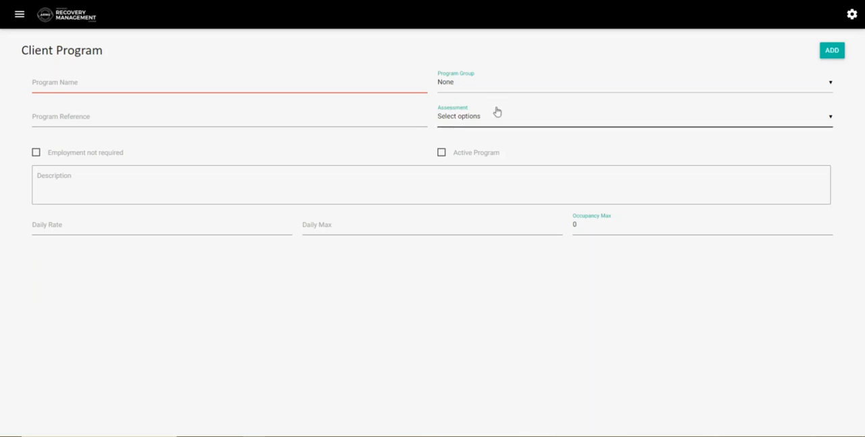
{"action": "left_click", "coordinate": [338, 113]}
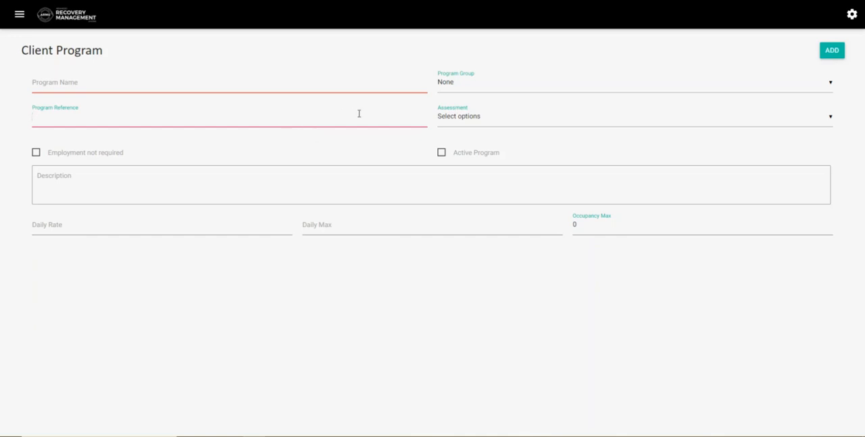
Step: Set the new program's assessment to Regular Assessment, mark it as active, and leave the form without adding the program
{"action": "left_click", "coordinate": [528, 125]}
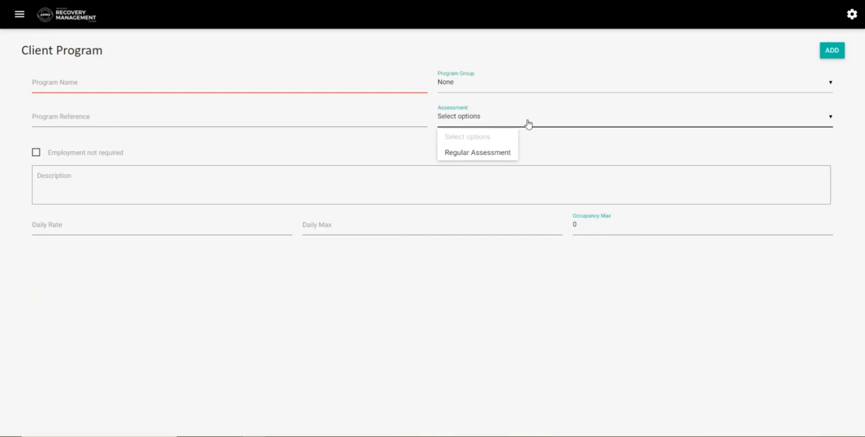
{"action": "left_click", "coordinate": [514, 160]}
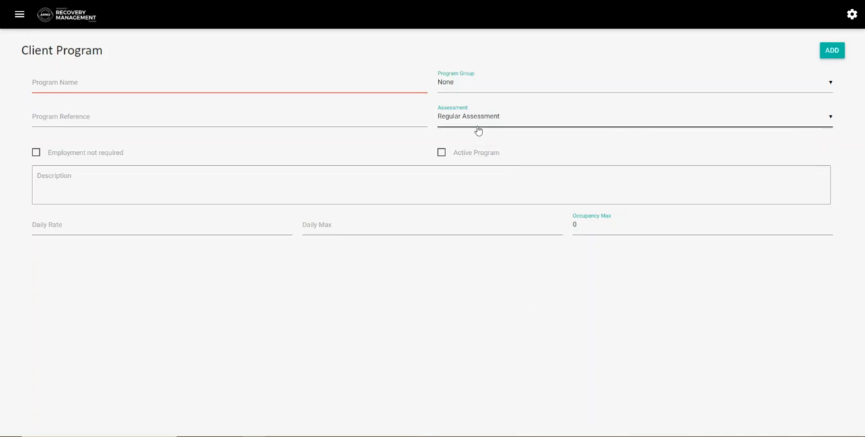
{"action": "left_click", "coordinate": [36, 153]}
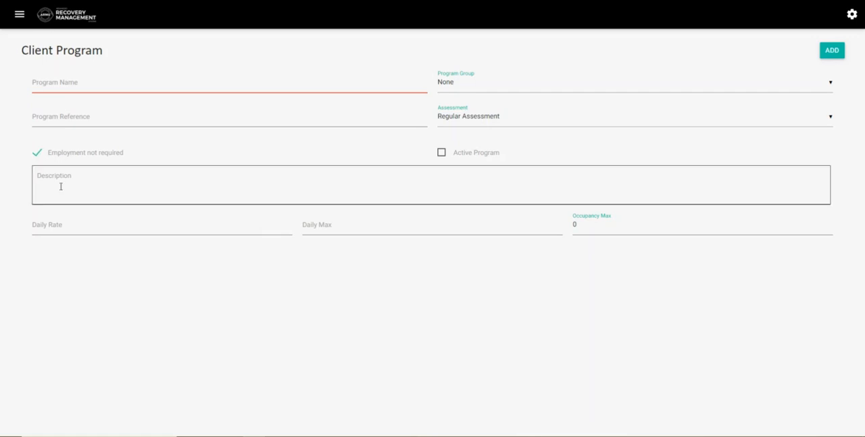
{"action": "left_click", "coordinate": [81, 153]}
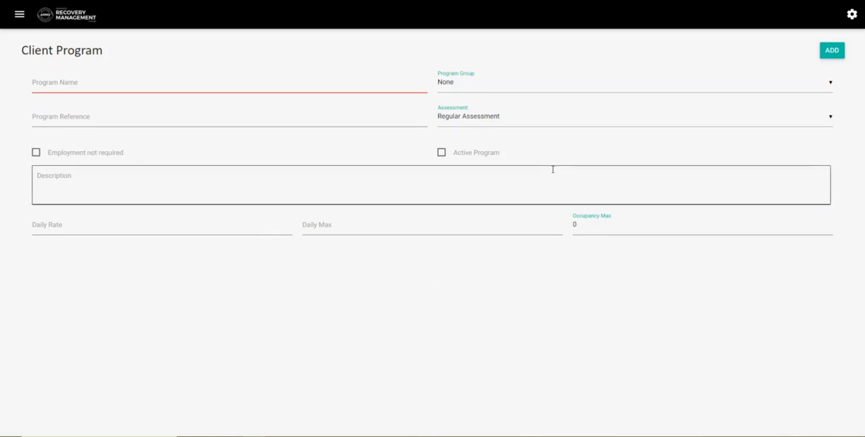
{"action": "left_click", "coordinate": [442, 152]}
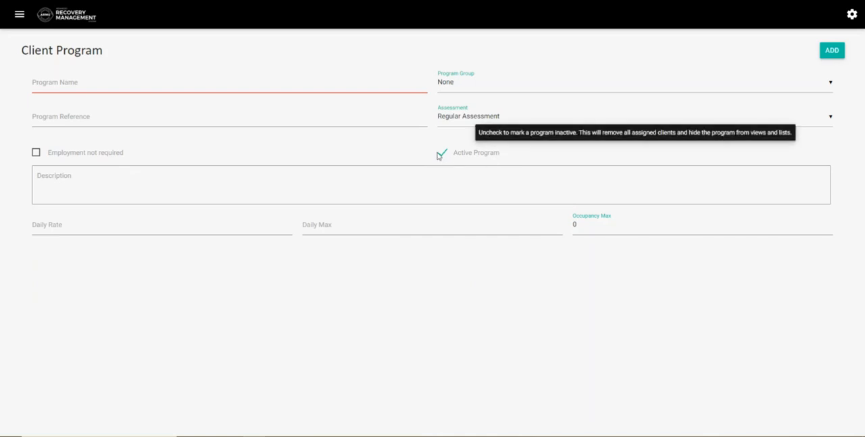
{"action": "left_click", "coordinate": [388, 183]}
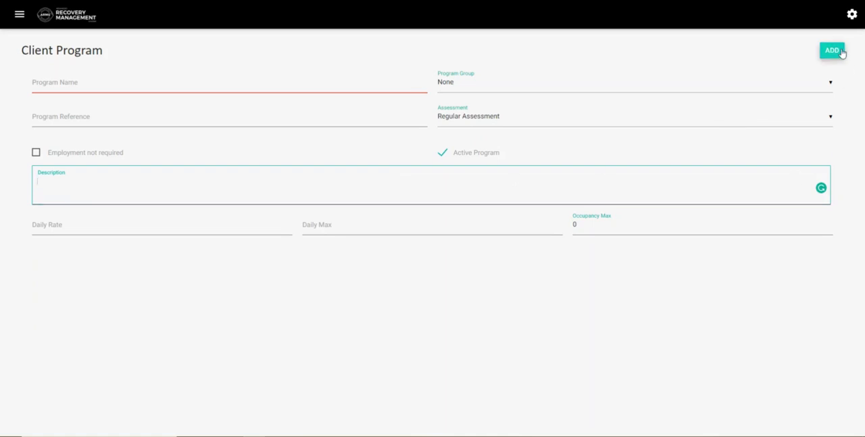
{"action": "left_click", "coordinate": [14, 0]}
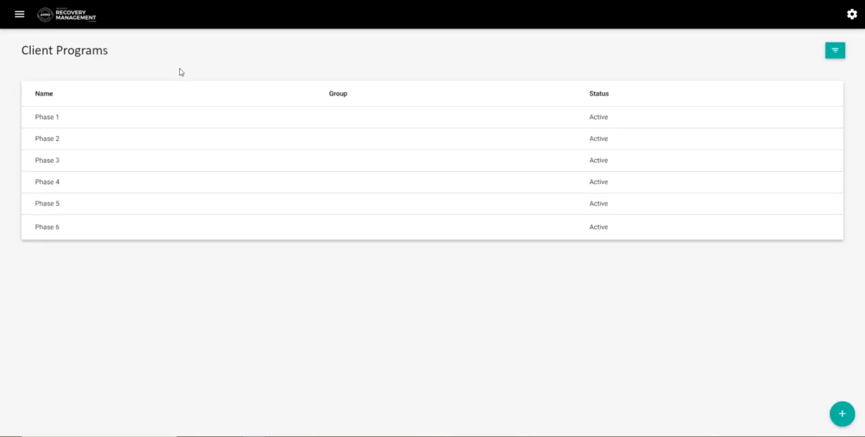
Step: Review the Phase 1 program's settings and description, and save the program
{"action": "left_click", "coordinate": [61, 123]}
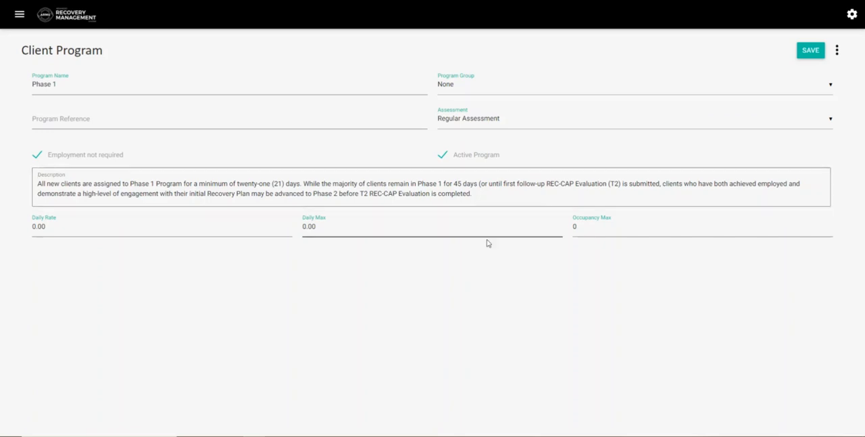
{"action": "left_click", "coordinate": [811, 51]}
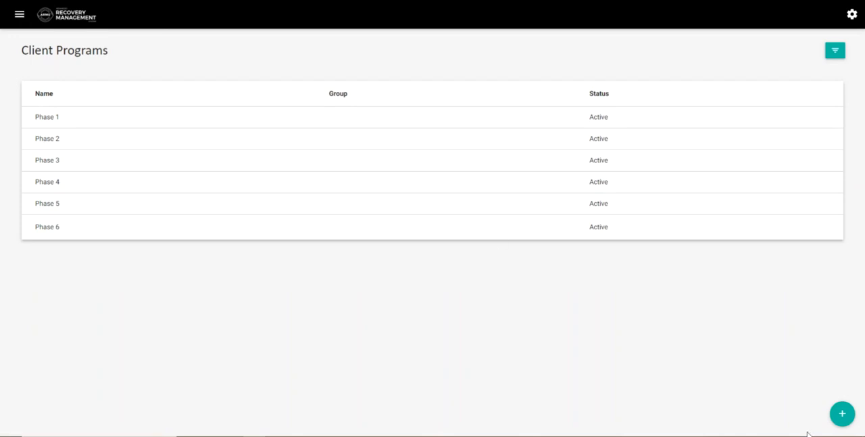
Step: Open the Phase 2 program and examine its name, assessment, active status and description
{"action": "left_click", "coordinate": [179, 146]}
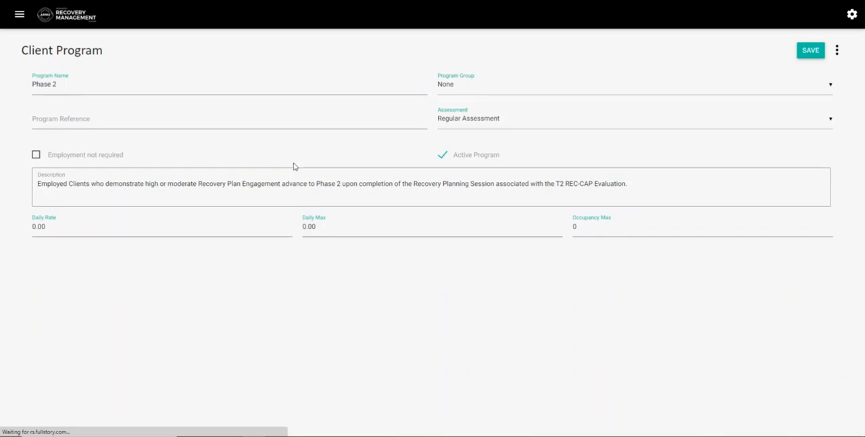
{"action": "left_click", "coordinate": [77, 89]}
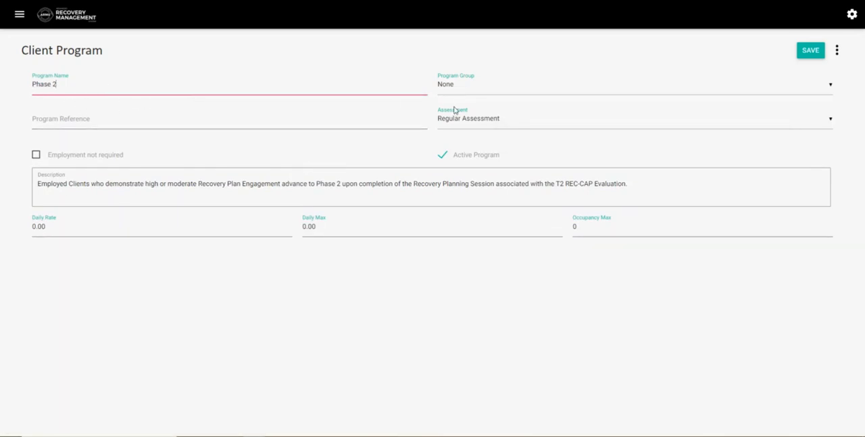
{"action": "left_click", "coordinate": [507, 128]}
{"action": "left_click", "coordinate": [453, 255]}
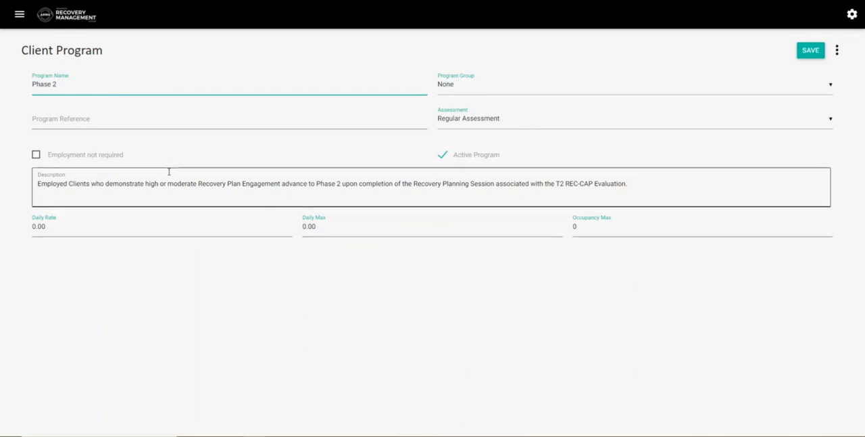
{"action": "mouse_move", "coordinate": [453, 161]}
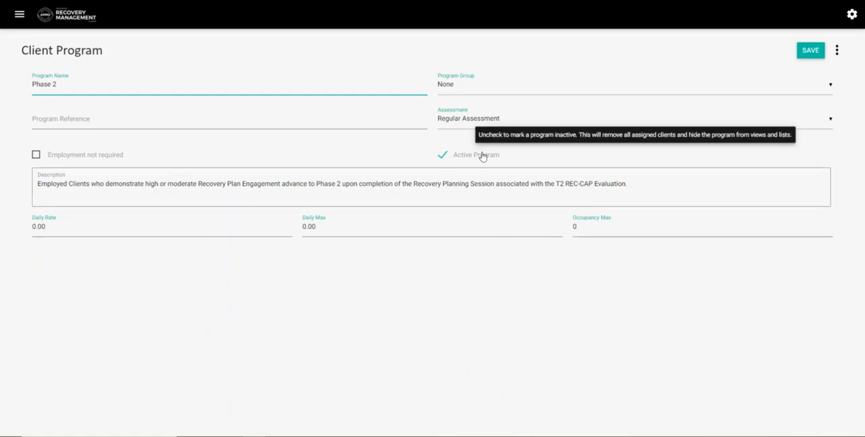
{"action": "left_click", "coordinate": [69, 190]}
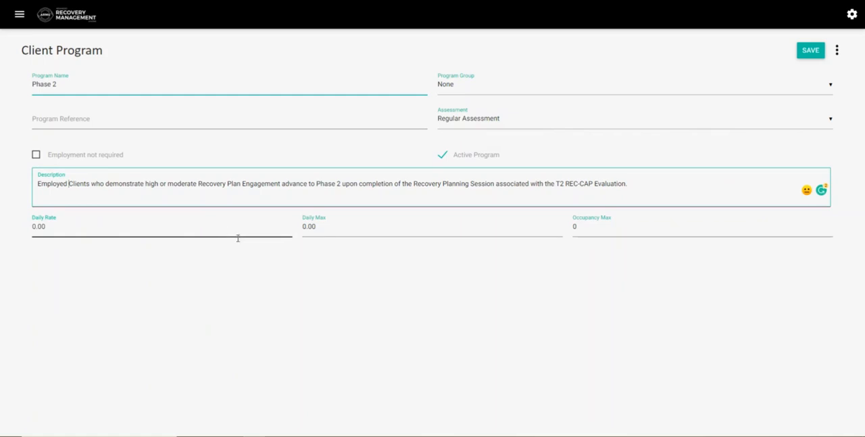
Step: Open the full record of the first active client and review the program history in the client profile
{"action": "left_click", "coordinate": [19, 14]}
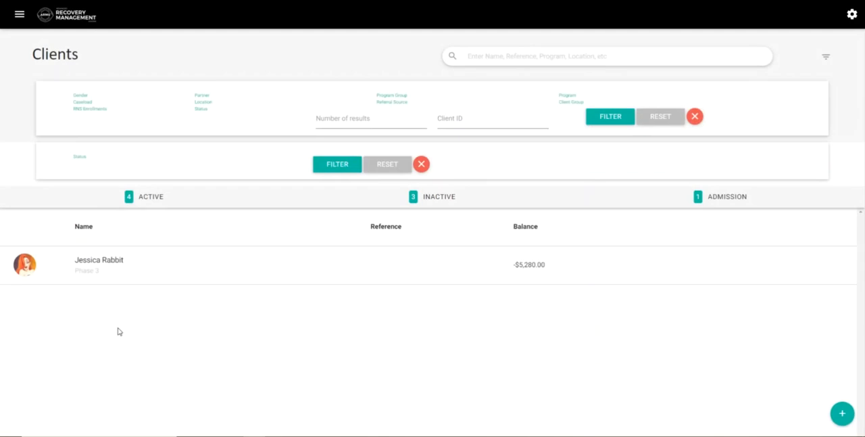
{"action": "left_click", "coordinate": [155, 153]}
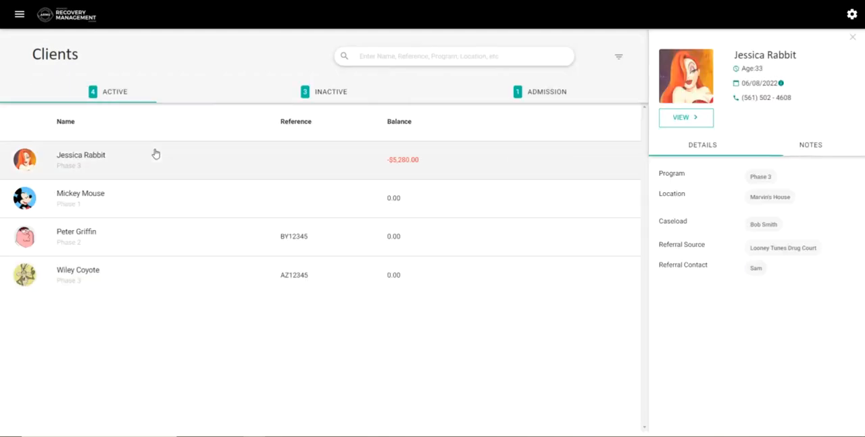
{"action": "left_click", "coordinate": [699, 122]}
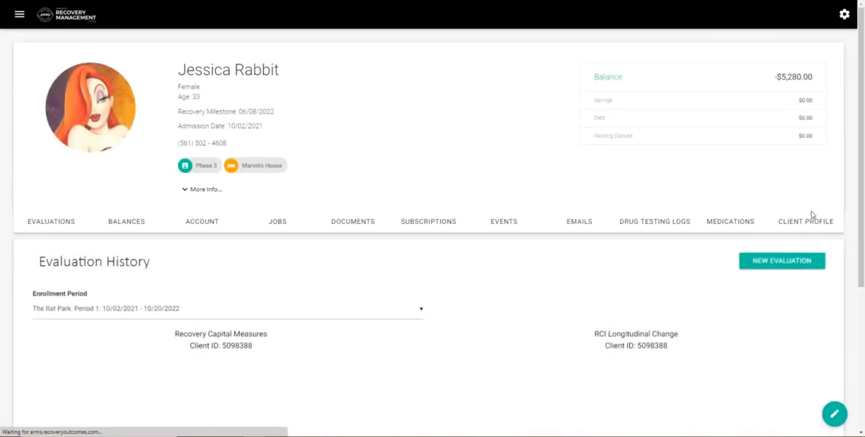
{"action": "left_click", "coordinate": [810, 221]}
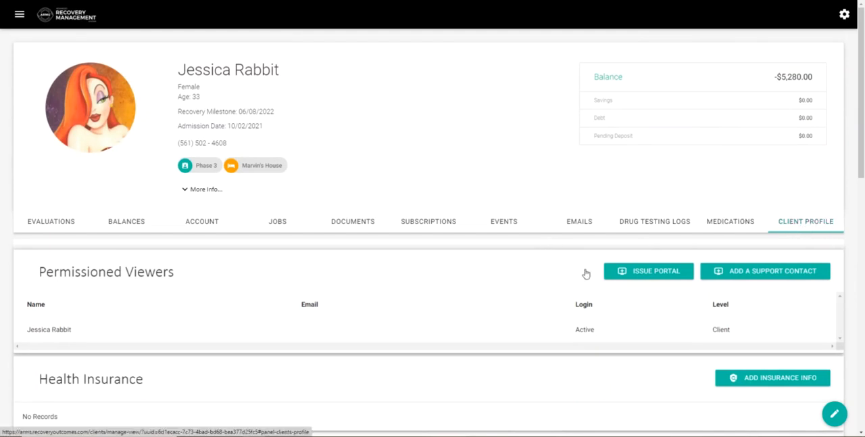
{"action": "scroll", "coordinate": [485, 288], "scroll_direction": "down", "scroll_amount": 10}
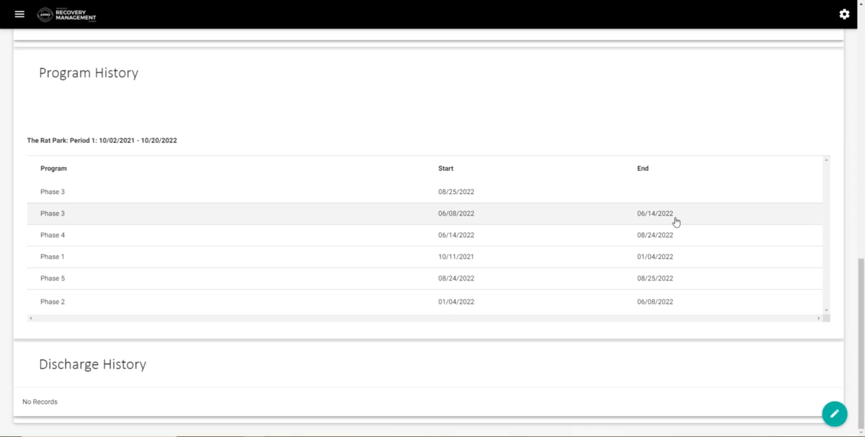
{"action": "scroll", "coordinate": [672, 238], "scroll_direction": "up", "scroll_amount": 5}
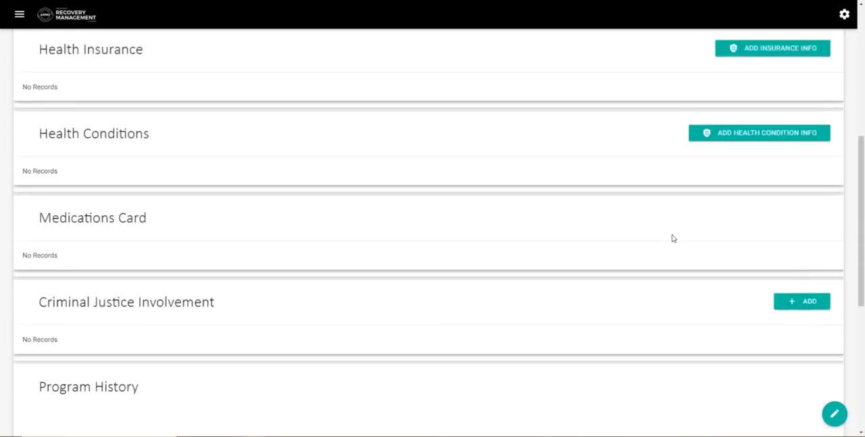
{"action": "scroll", "coordinate": [673, 238], "scroll_direction": "up", "scroll_amount": 5}
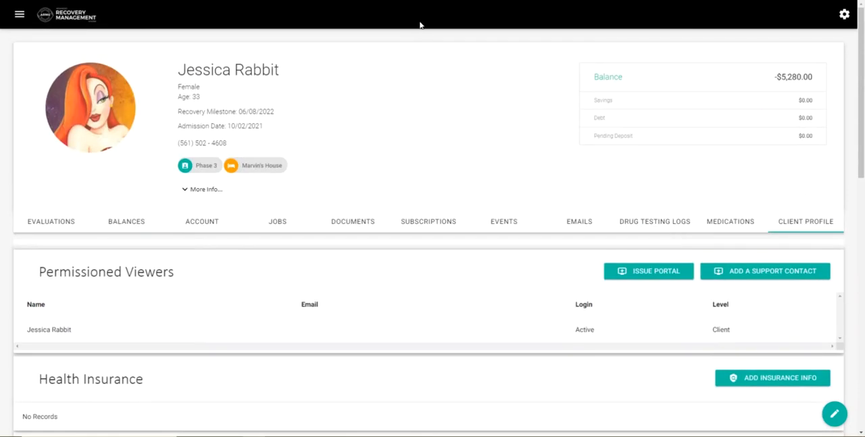